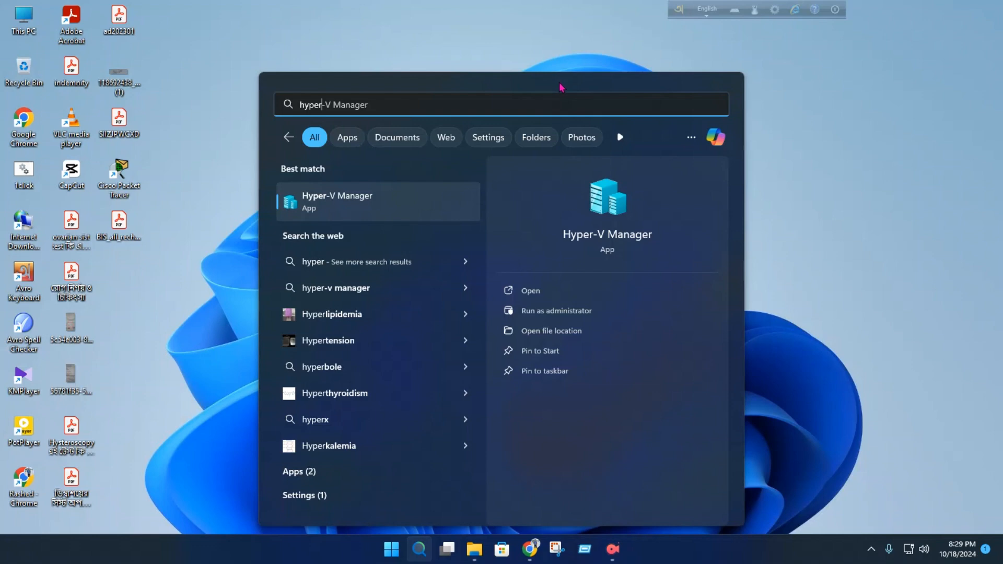
# - Open Hyper-V Manager as administrator, maximize its window and select the DESKTOP-MLF4H12 server
pyautogui.rightClick(372, 210)
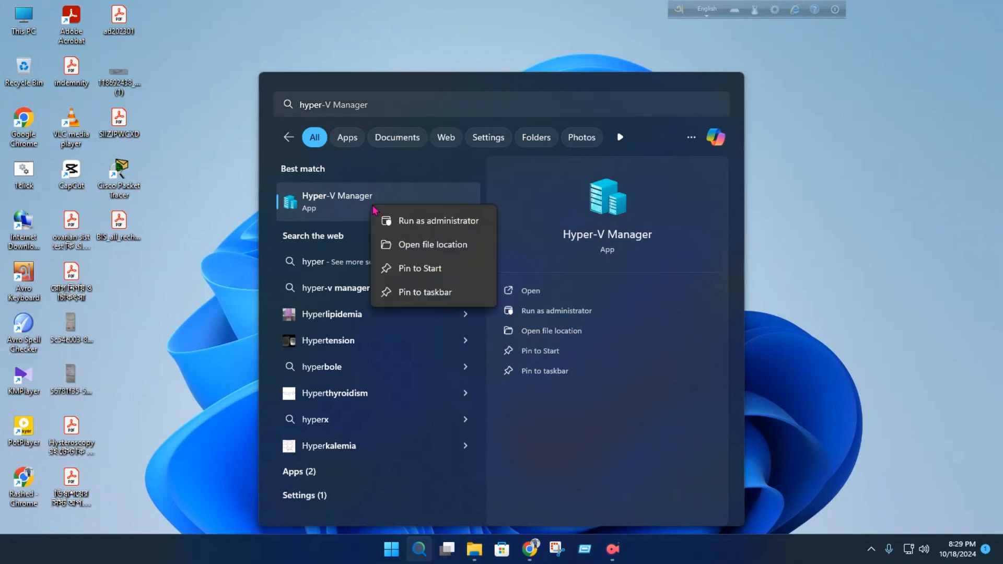
pyautogui.click(421, 222)
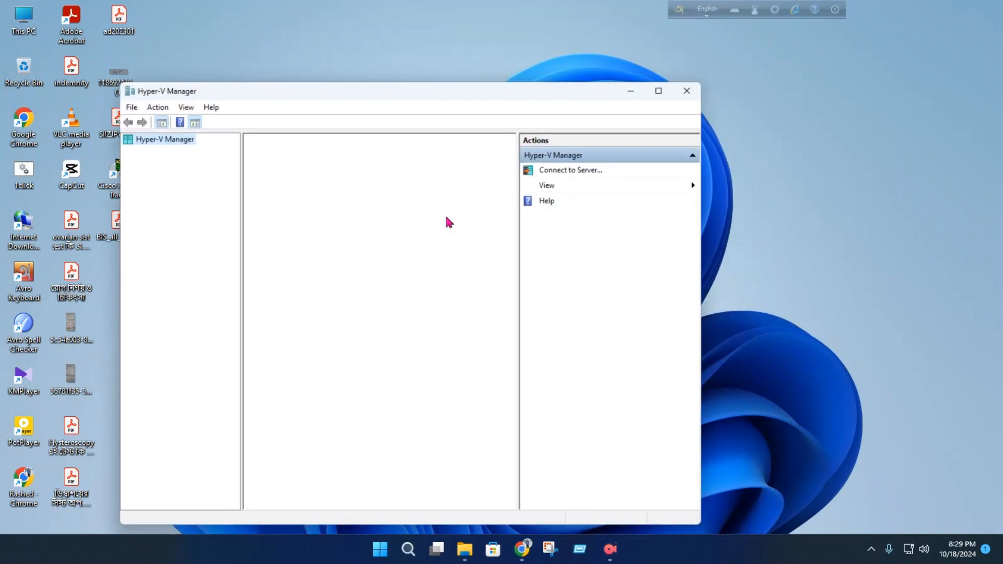
pyautogui.click(665, 87)
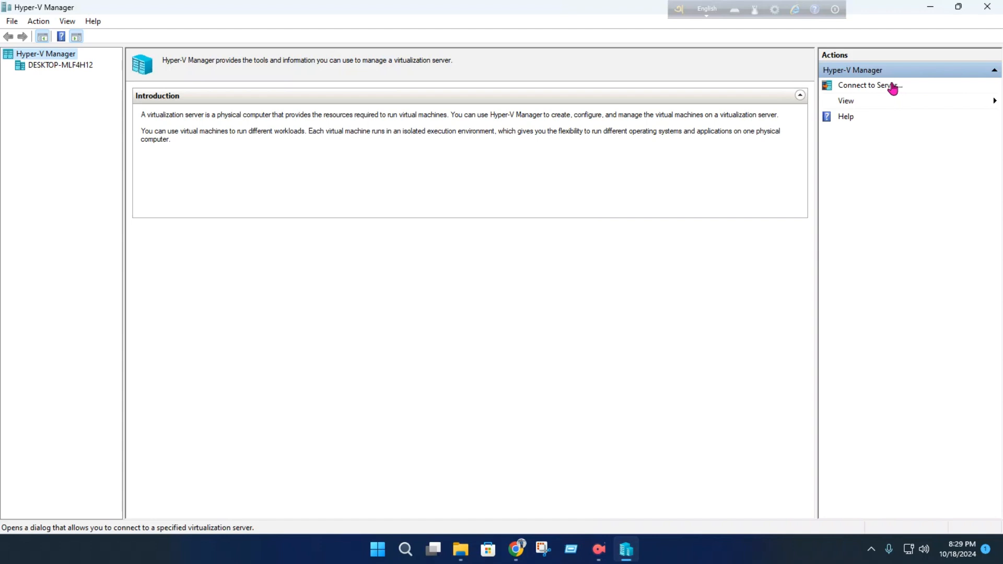
pyautogui.click(48, 67)
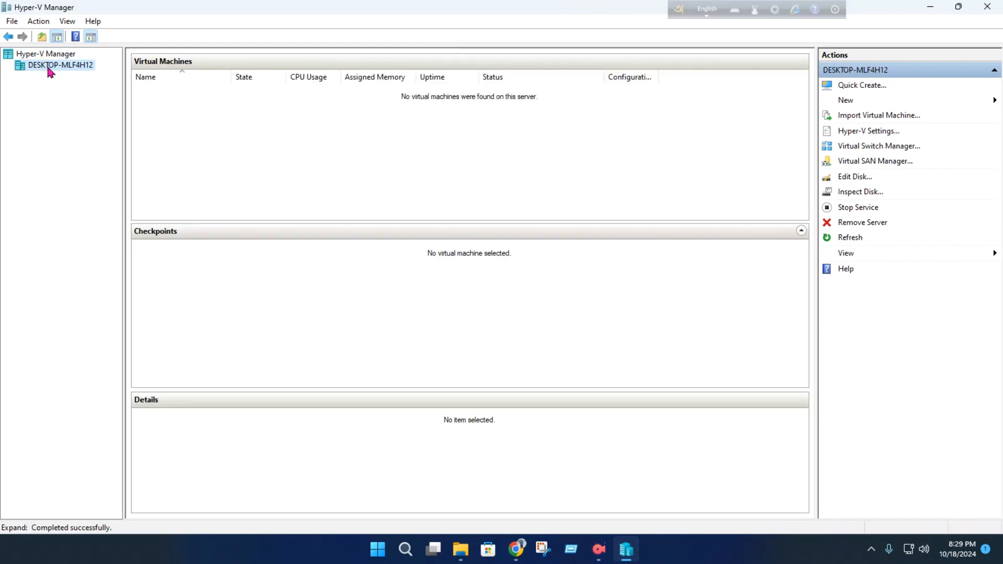
pyautogui.click(157, 99)
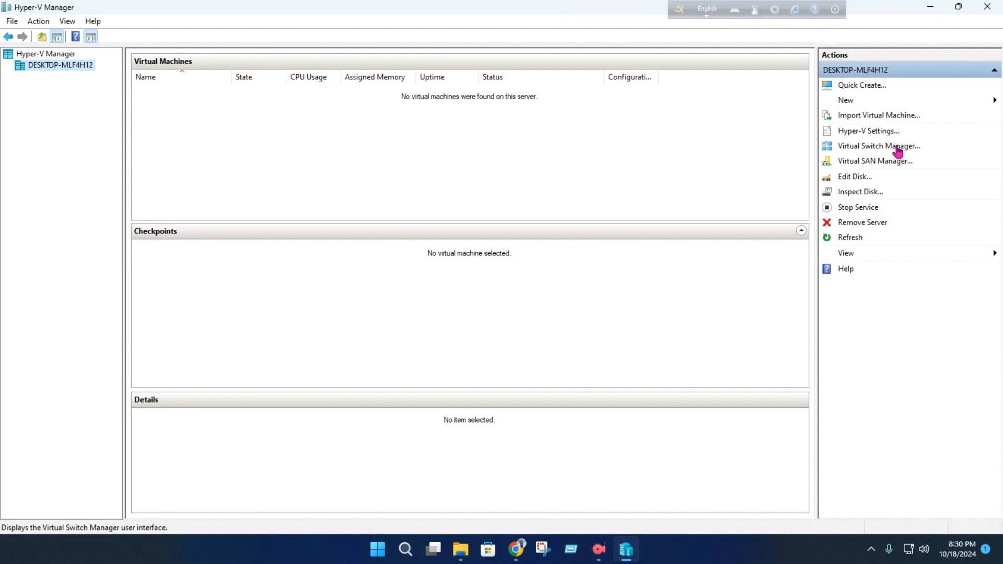
# - Start creating a new virtual machine named Windows 10 and keep it as Generation 1
pyautogui.click(865, 102)
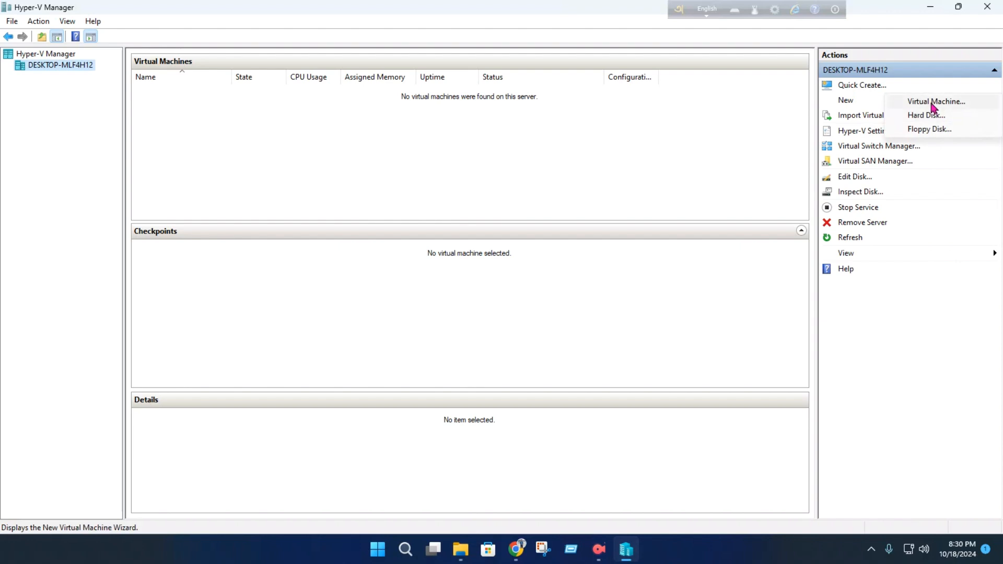
pyautogui.click(933, 103)
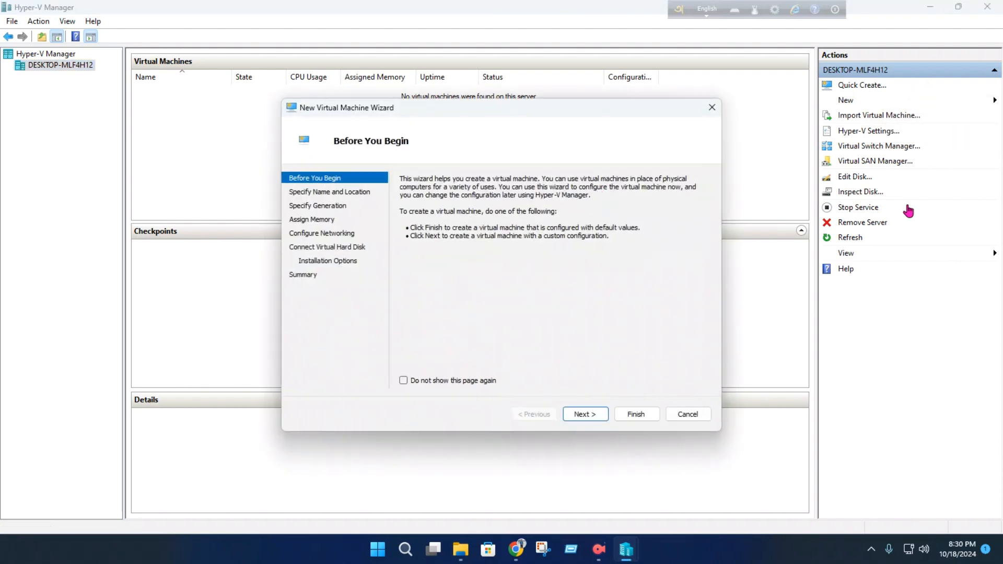
pyautogui.click(584, 415)
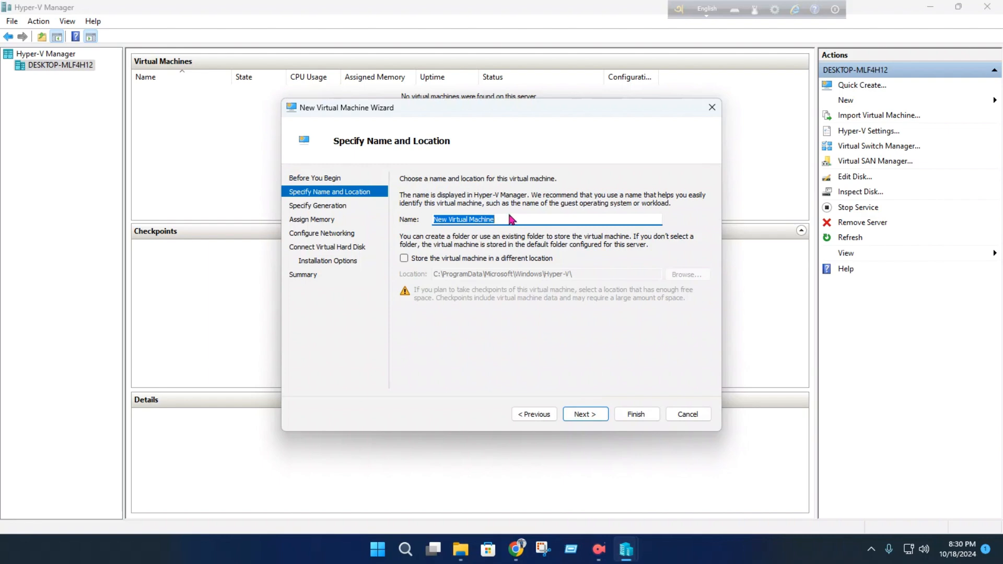
pyautogui.write('Win')
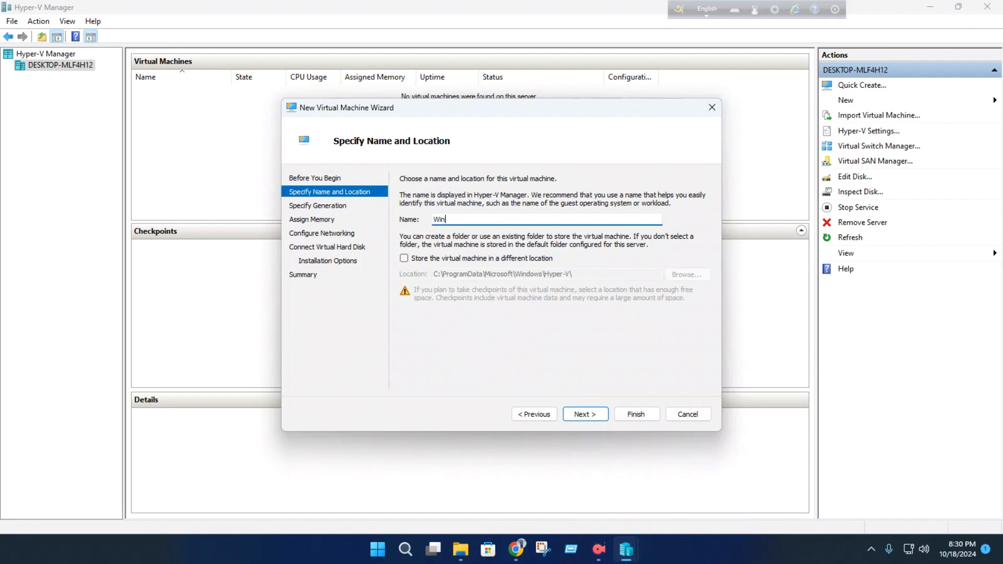
pyautogui.write('dows 10')
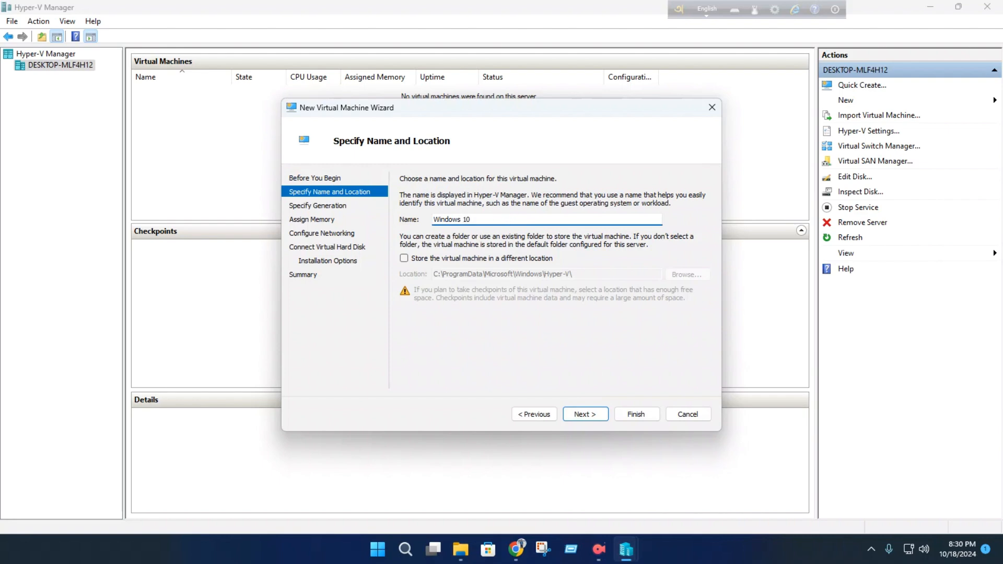
pyautogui.click(591, 417)
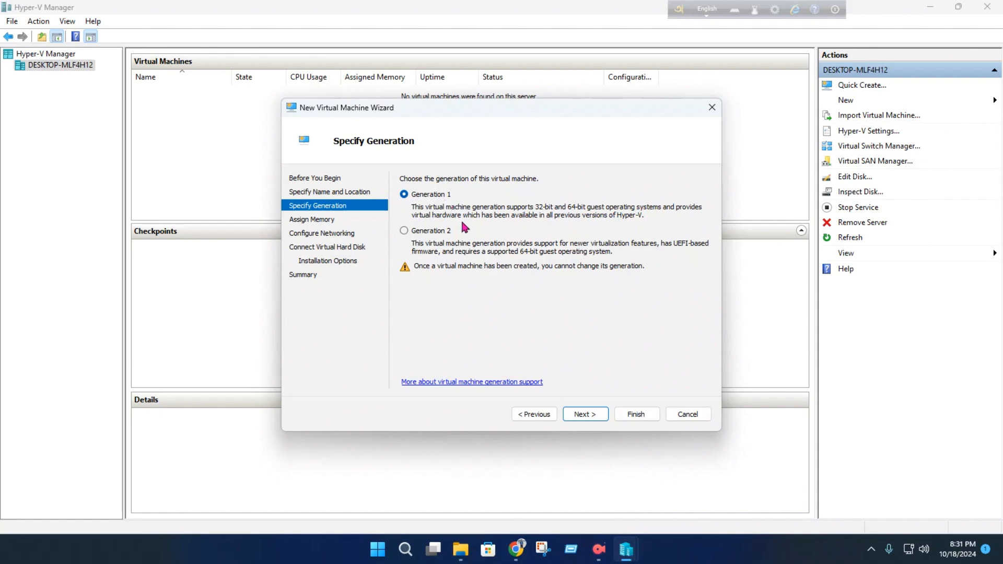
pyautogui.click(585, 416)
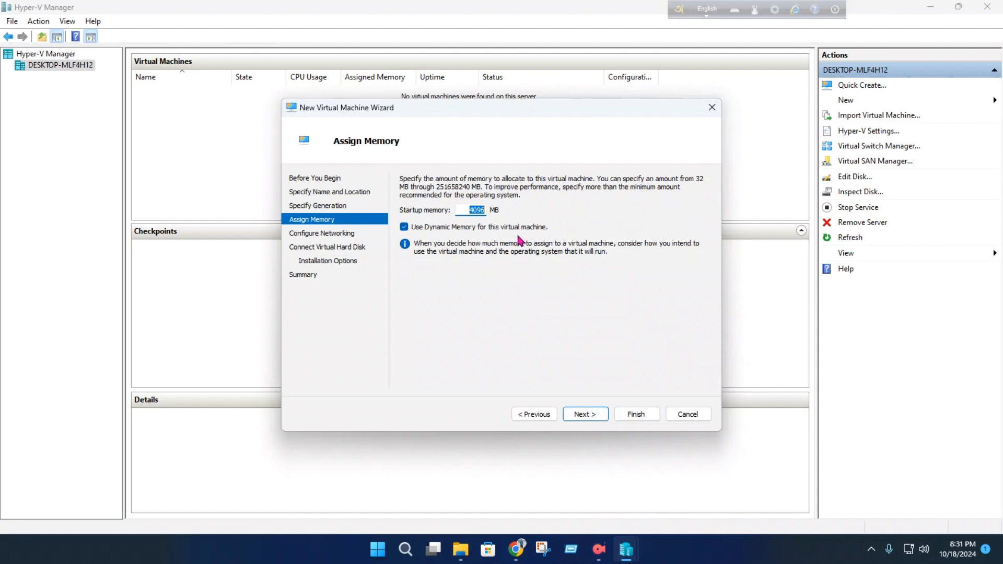
# - Set the new virtual machine's startup memory to 2048 MB, keeping dynamic memory enabled
pyautogui.click(481, 211)
pyautogui.moveTo(481, 211); pyautogui.dragTo(449, 209)
pyautogui.write('204')
pyautogui.click(405, 549)
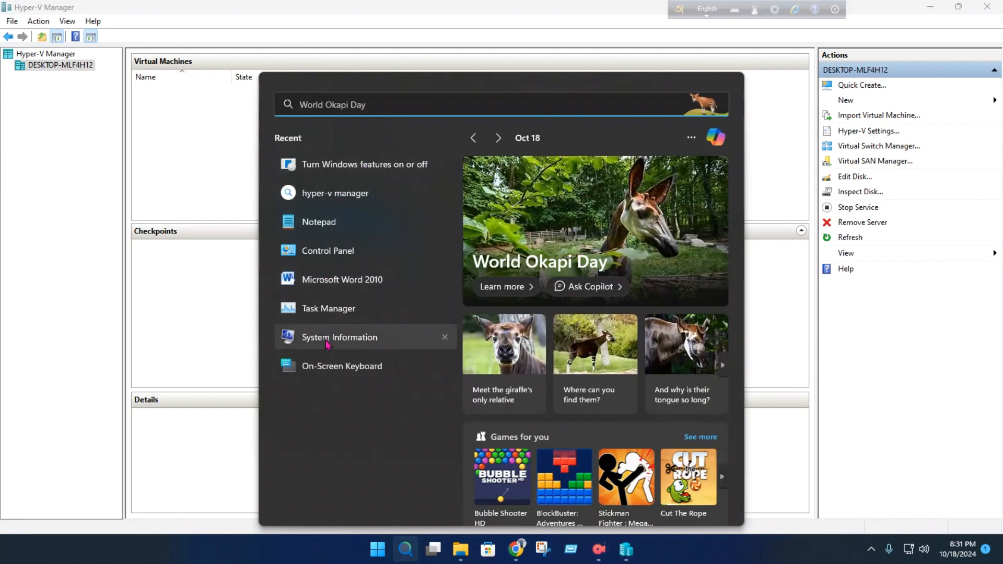
pyautogui.click(337, 368)
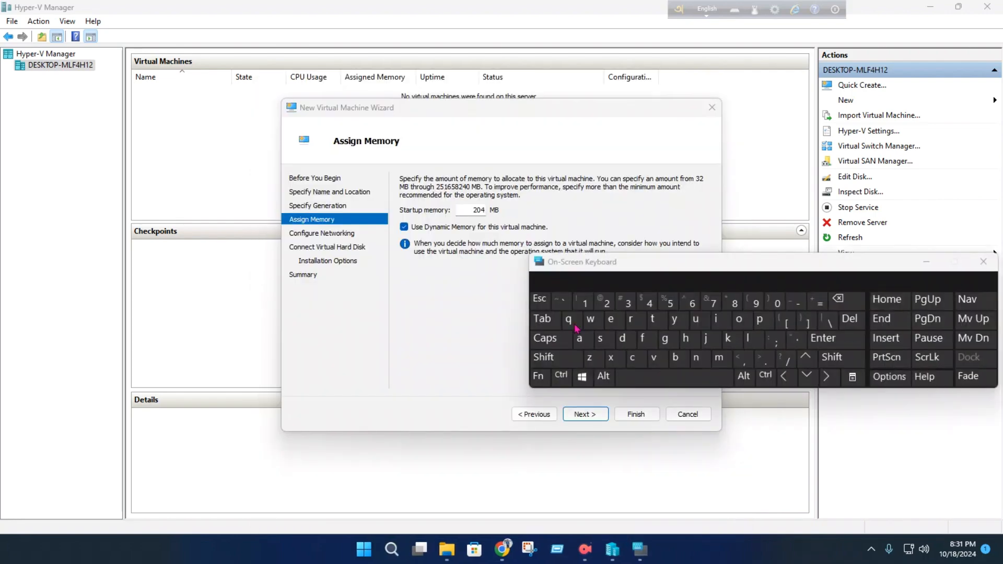
pyautogui.click(480, 210)
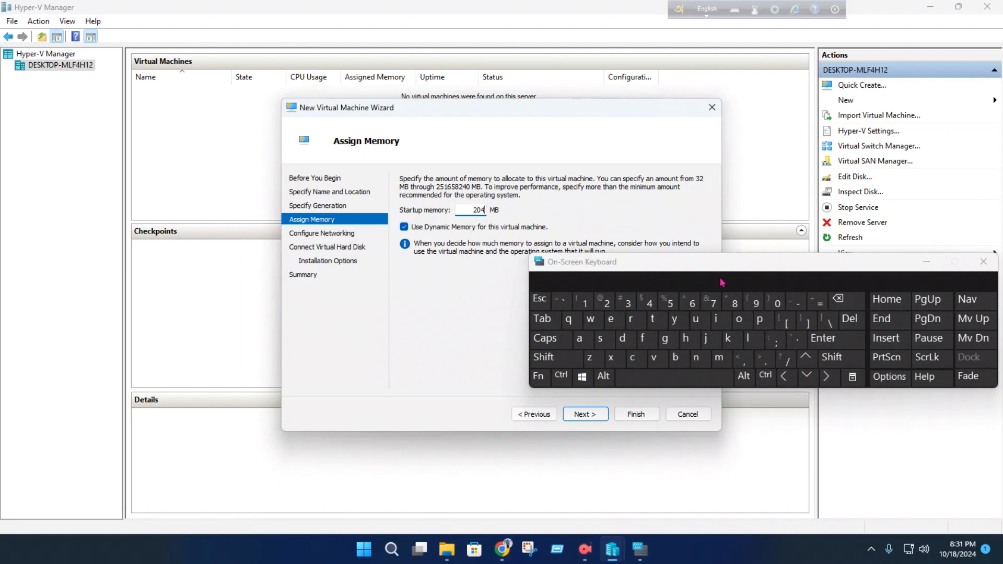
pyautogui.click(731, 301)
pyautogui.click(934, 266)
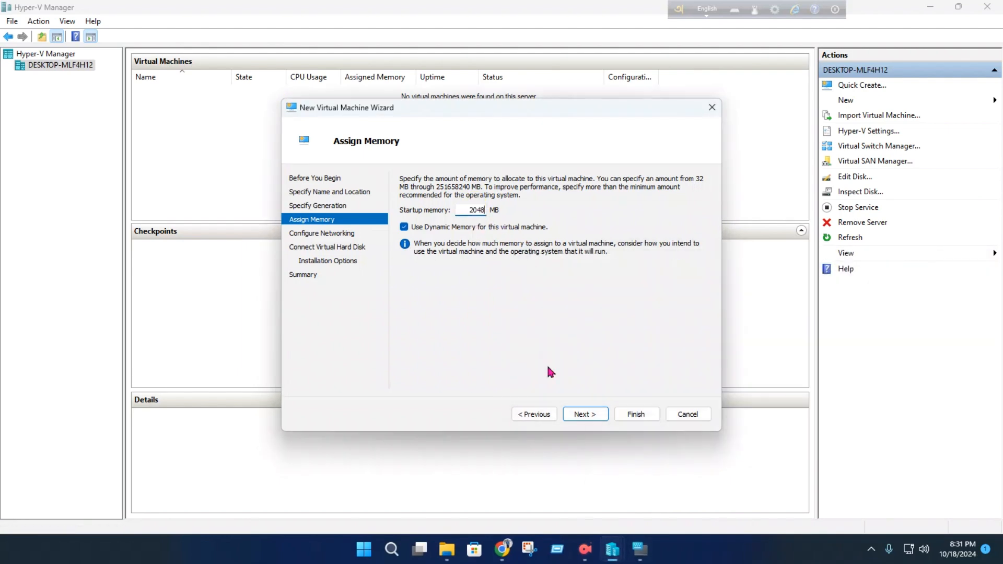
pyautogui.click(589, 413)
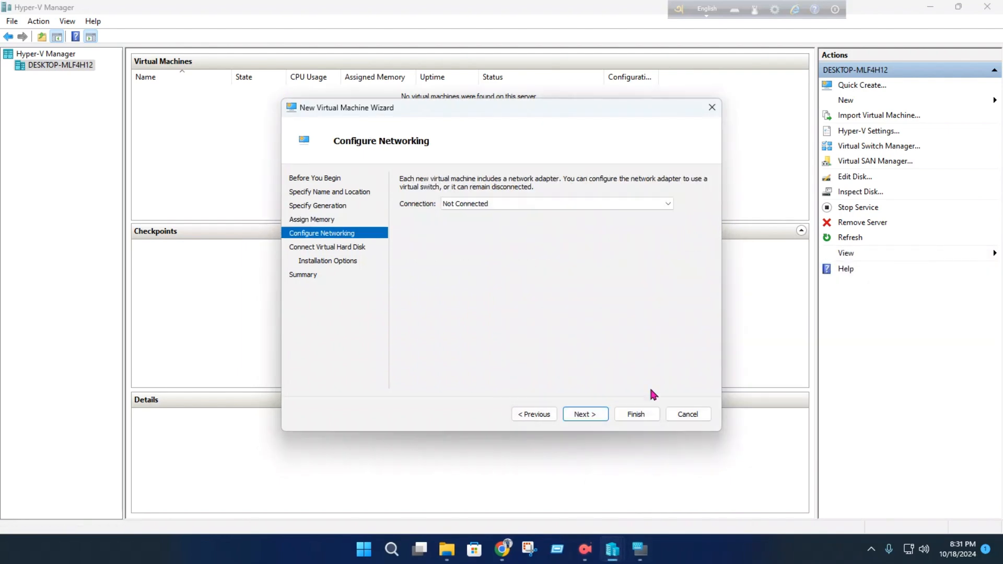
# - Leave the virtual machine's network connection set to Not Connected
pyautogui.click(544, 206)
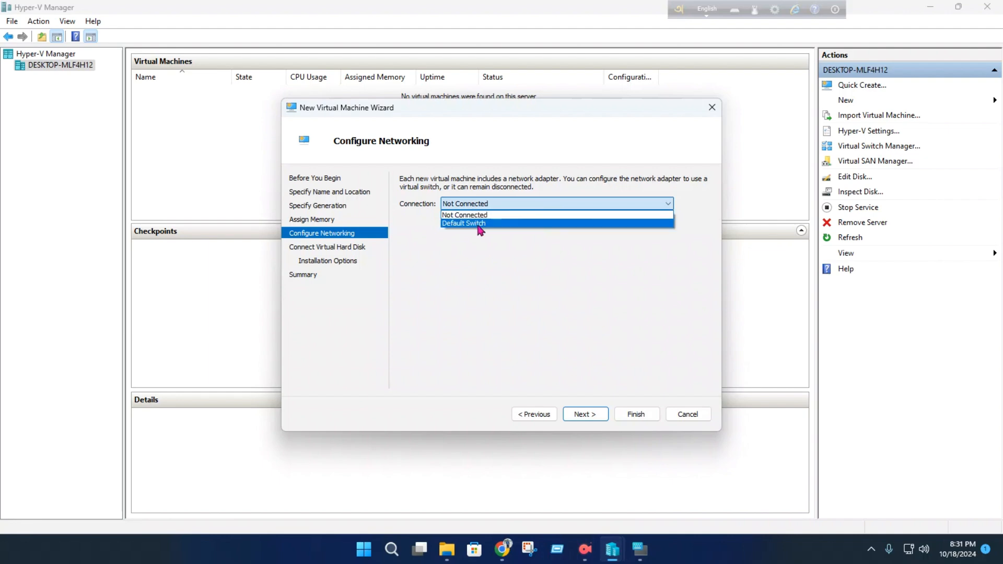
pyautogui.click(537, 214)
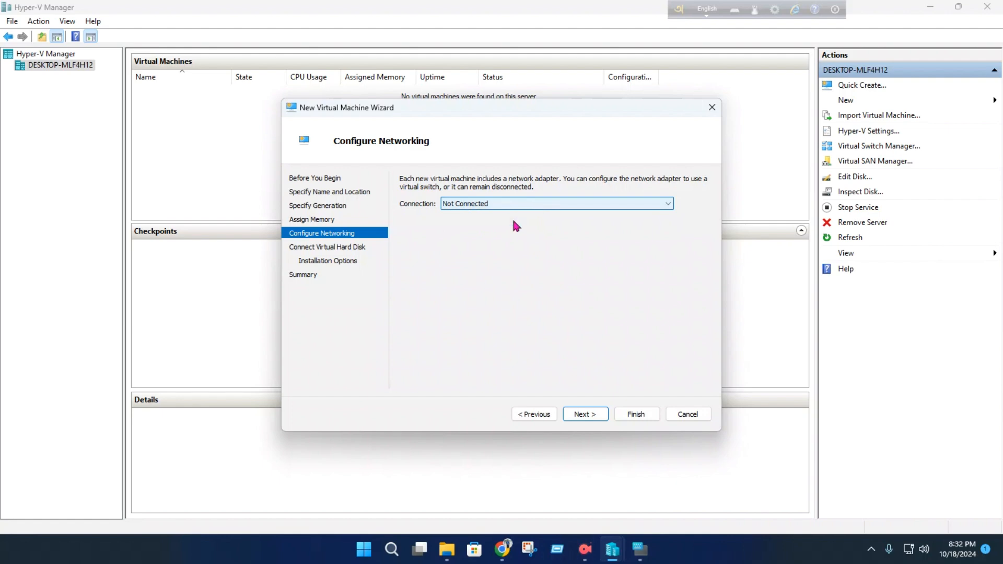
pyautogui.click(586, 415)
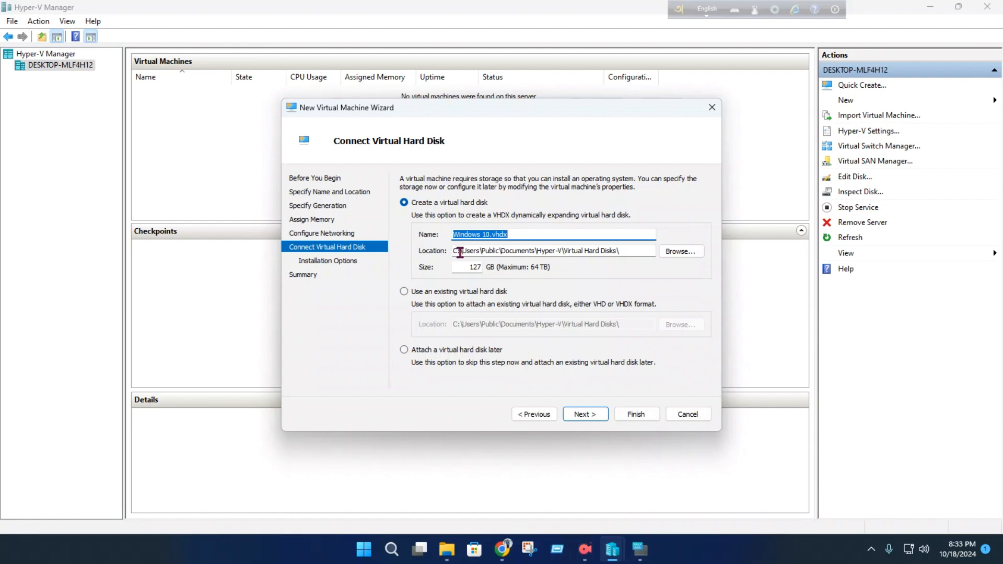
# - Create the virtual hard disk Windows 10.vhdx in the default location with a size of 20 GB
pyautogui.click(470, 270)
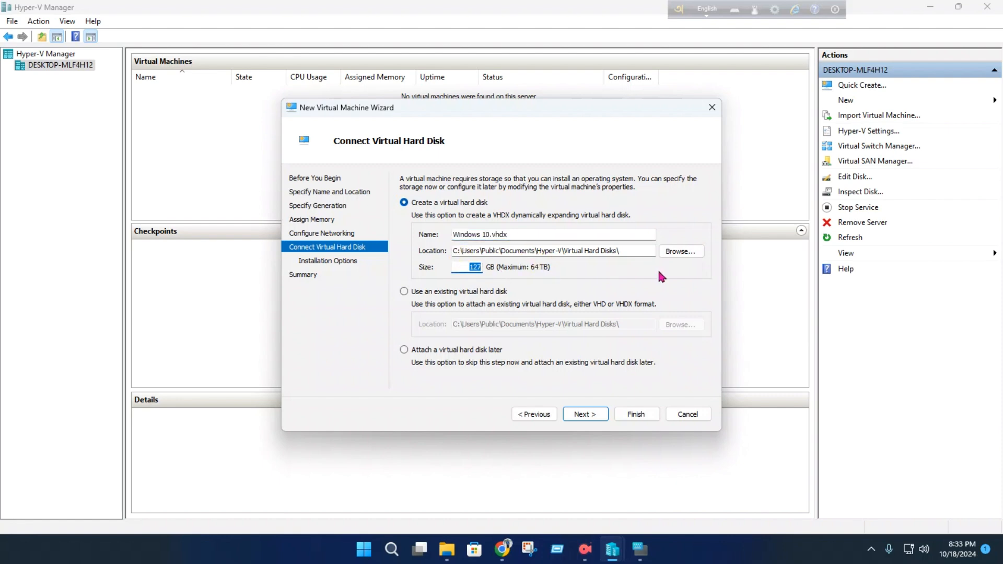
pyautogui.write('20')
pyautogui.press('BackSpace')
pyautogui.press('BackSpace')
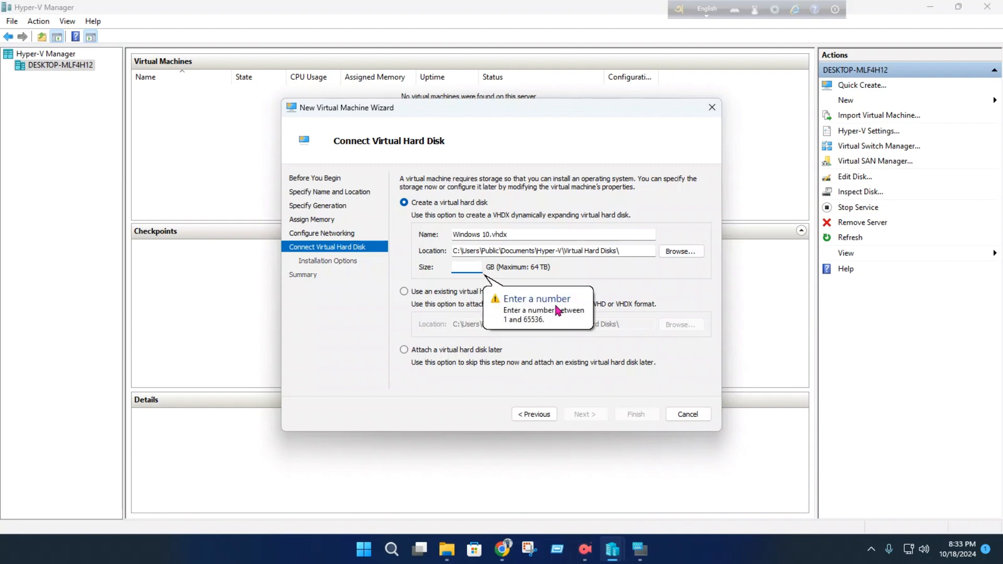
pyautogui.write('20')
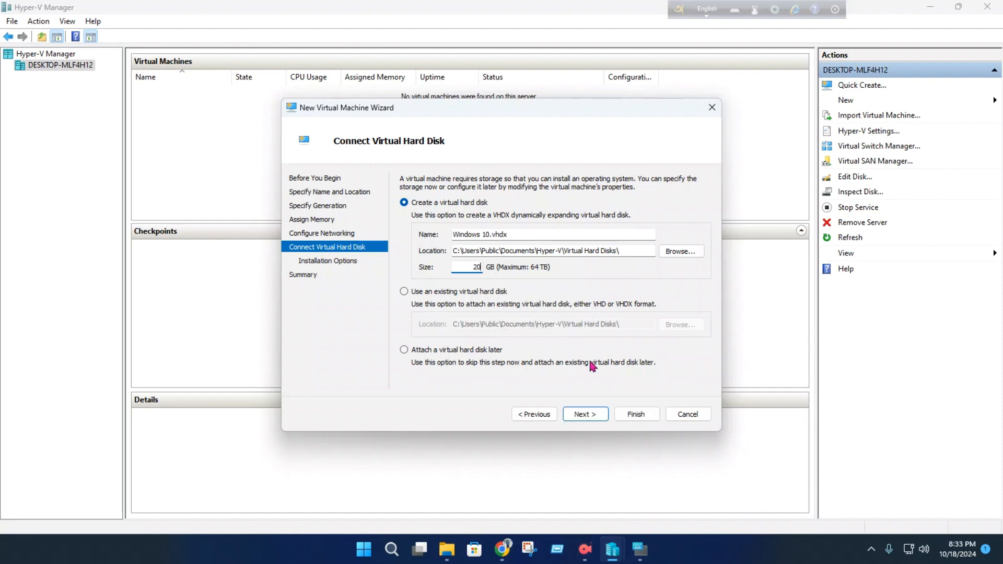
pyautogui.click(584, 414)
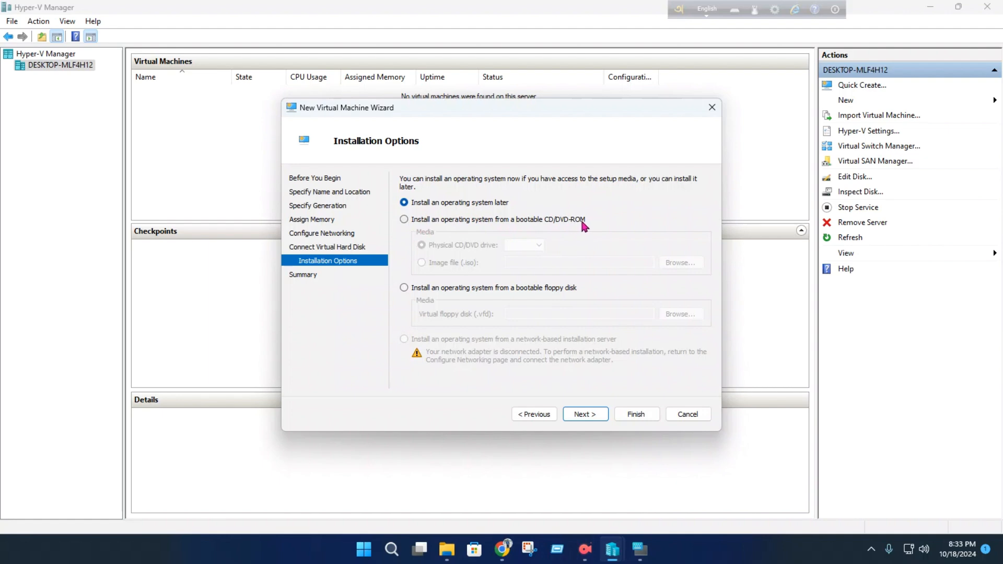
# - Choose to install an operating system later and finish creating the virtual machine
pyautogui.click(404, 221)
pyautogui.click(405, 204)
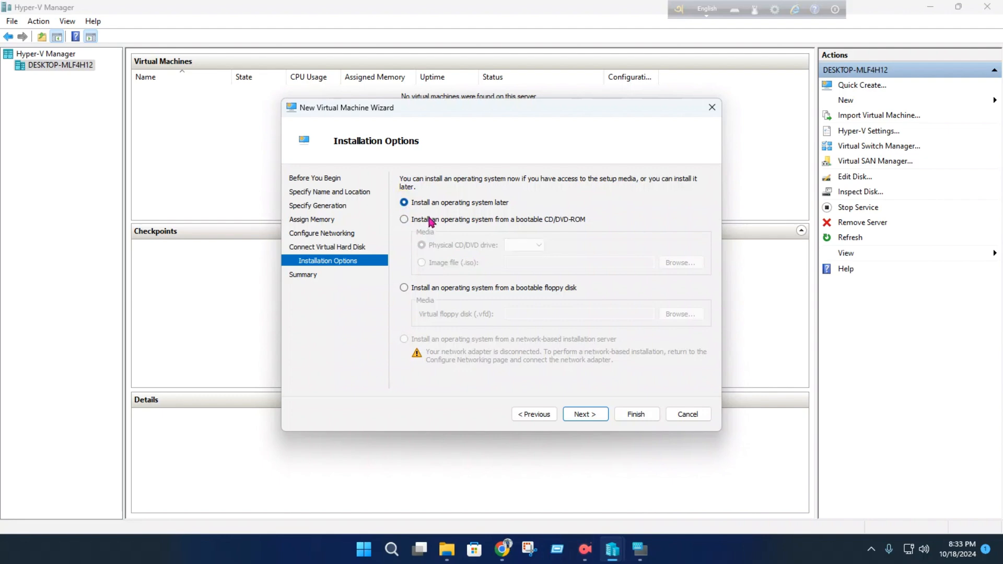
pyautogui.click(588, 415)
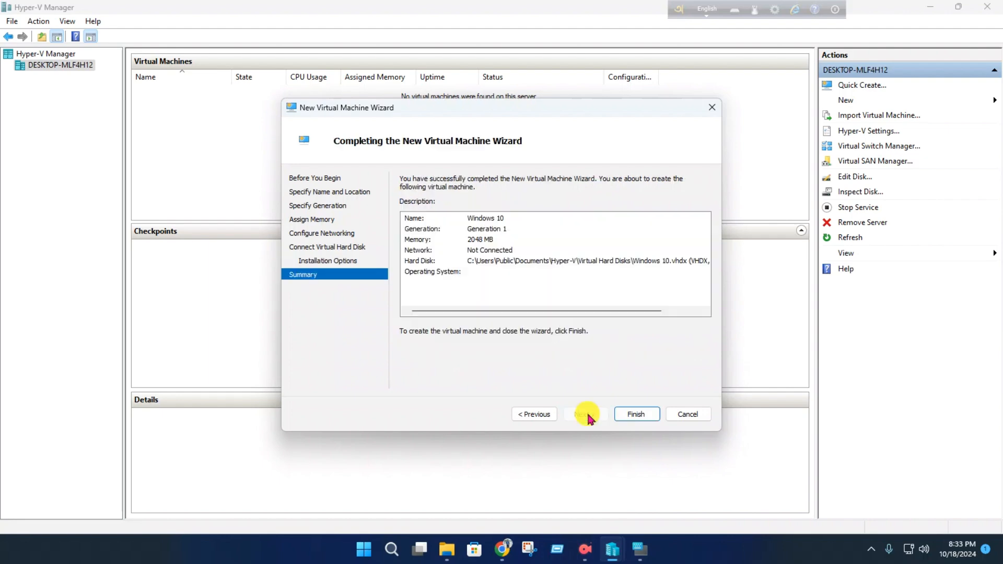
pyautogui.click(636, 415)
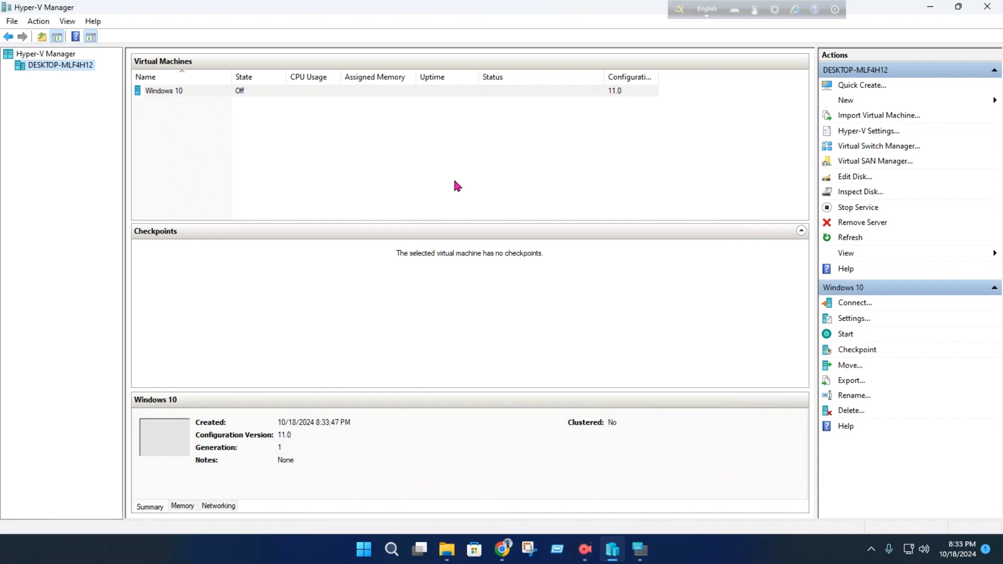
pyautogui.rightClick(344, 91)
pyautogui.click(311, 118)
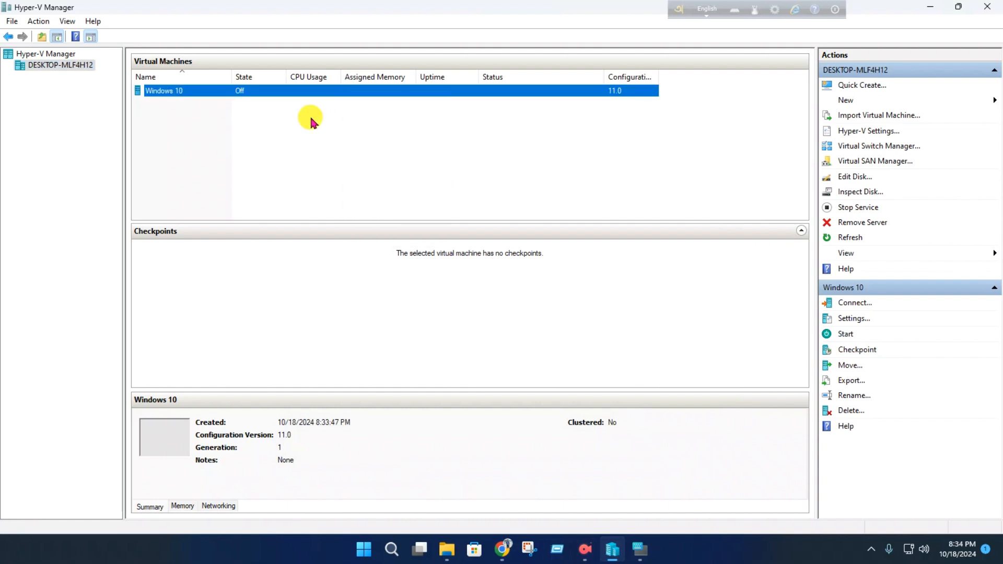
pyautogui.click(863, 103)
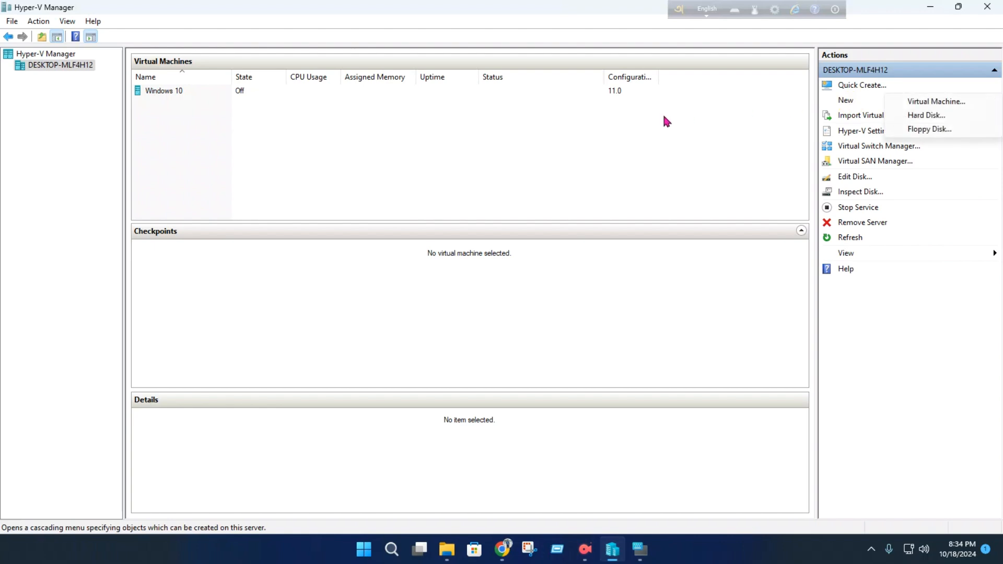
pyautogui.click(675, 143)
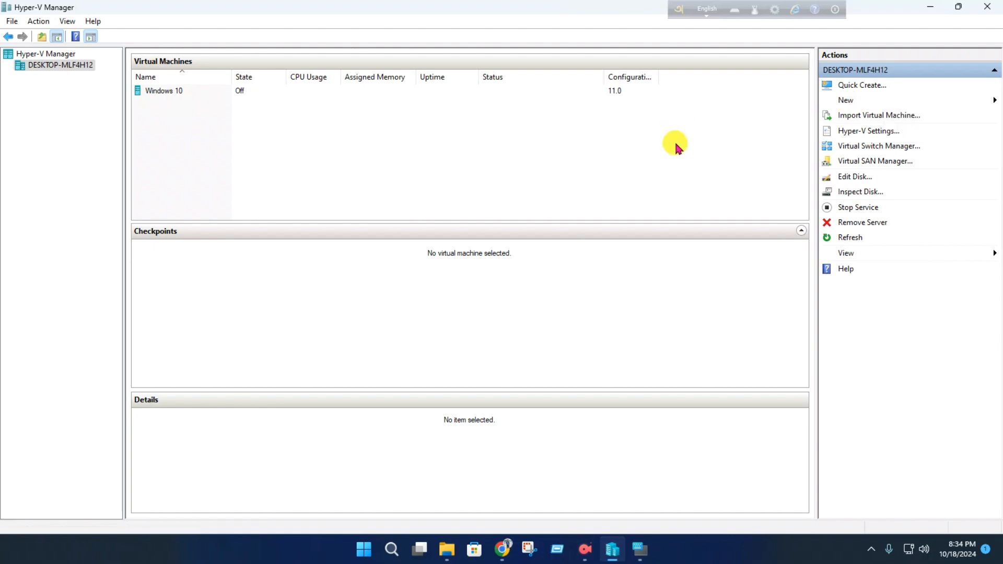
# - Open the Windows 10 virtual machine's settings and review its BIOS, security, memory, processor and hard drive configuration
pyautogui.rightClick(231, 93)
pyautogui.click(287, 124)
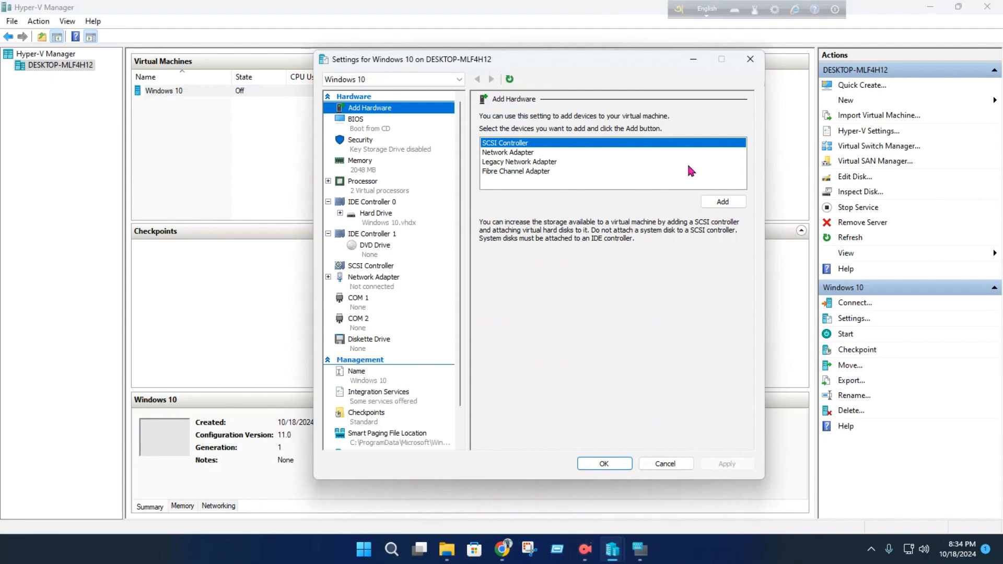
pyautogui.click(376, 129)
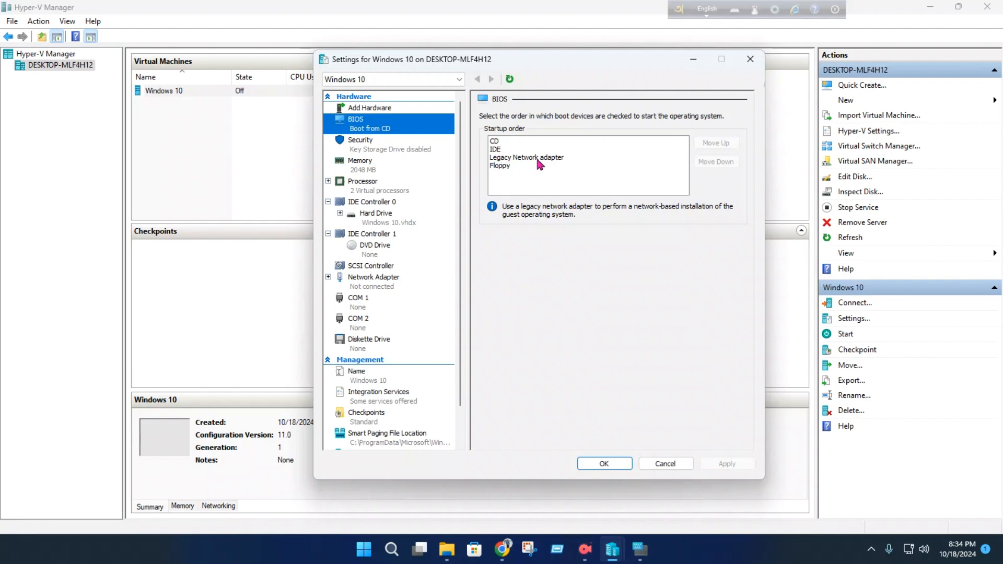
pyautogui.click(375, 152)
pyautogui.click(376, 174)
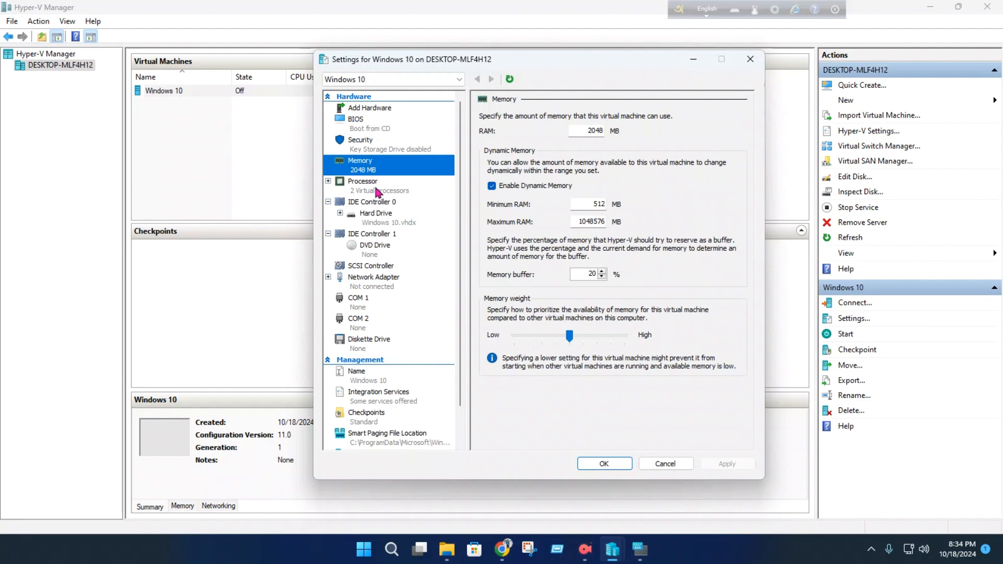
pyautogui.click(376, 191)
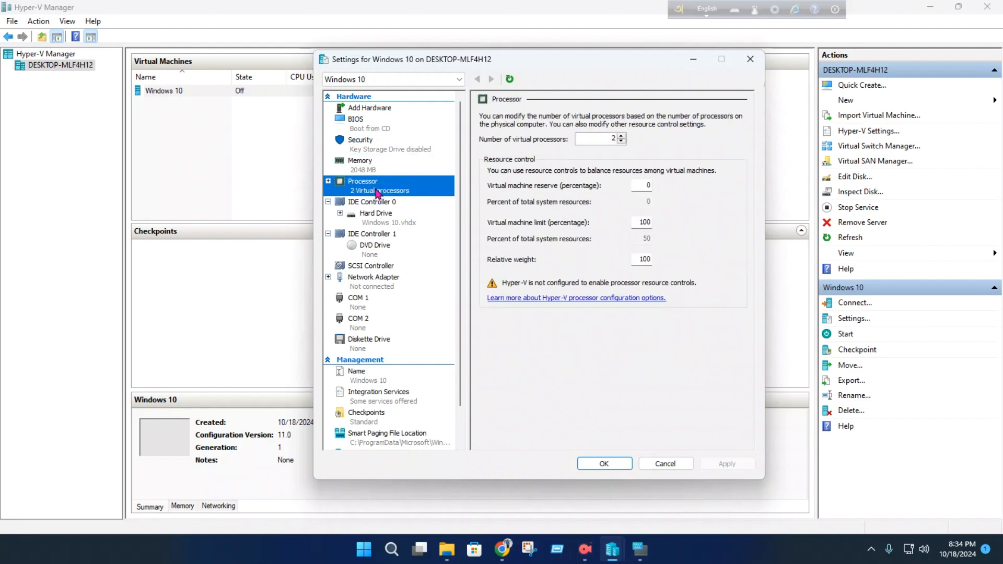
pyautogui.click(376, 216)
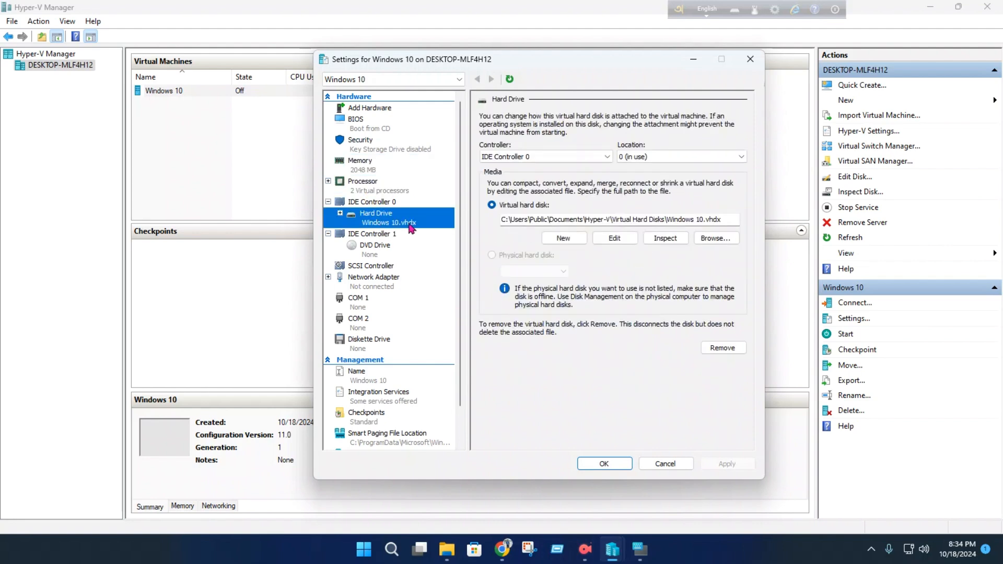
# - Attach the image file Windows-10-64-Bit_Download_From_Microsoft_JAN-01-2021.iso from the D: drive to the virtual DVD drive on IDE Controller 1
pyautogui.click(374, 253)
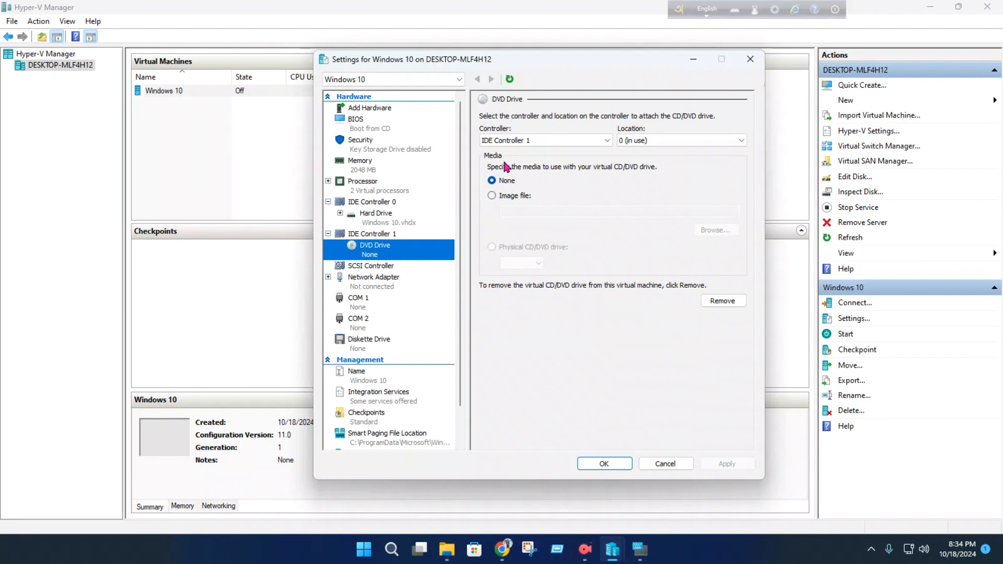
pyautogui.click(505, 198)
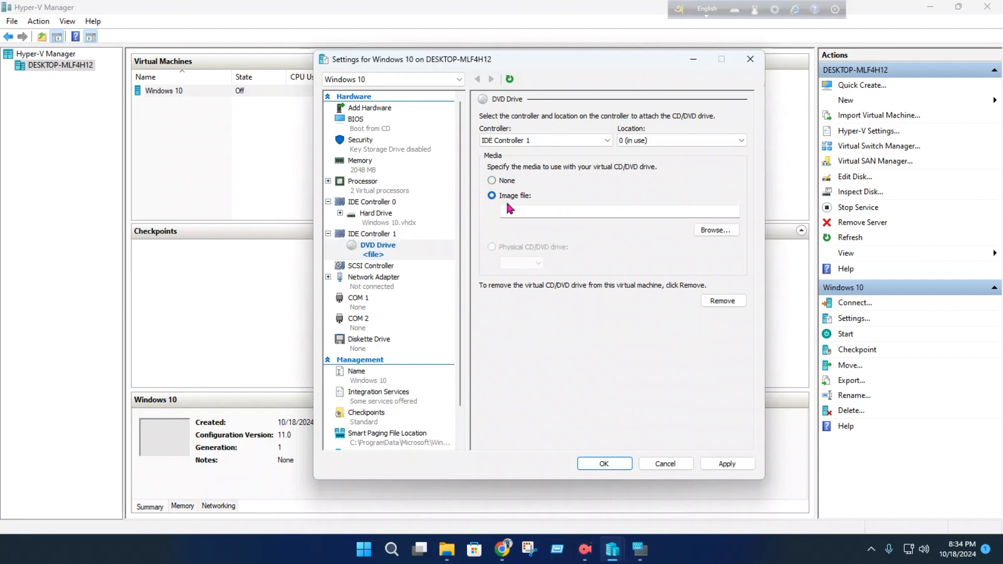
pyautogui.click(725, 234)
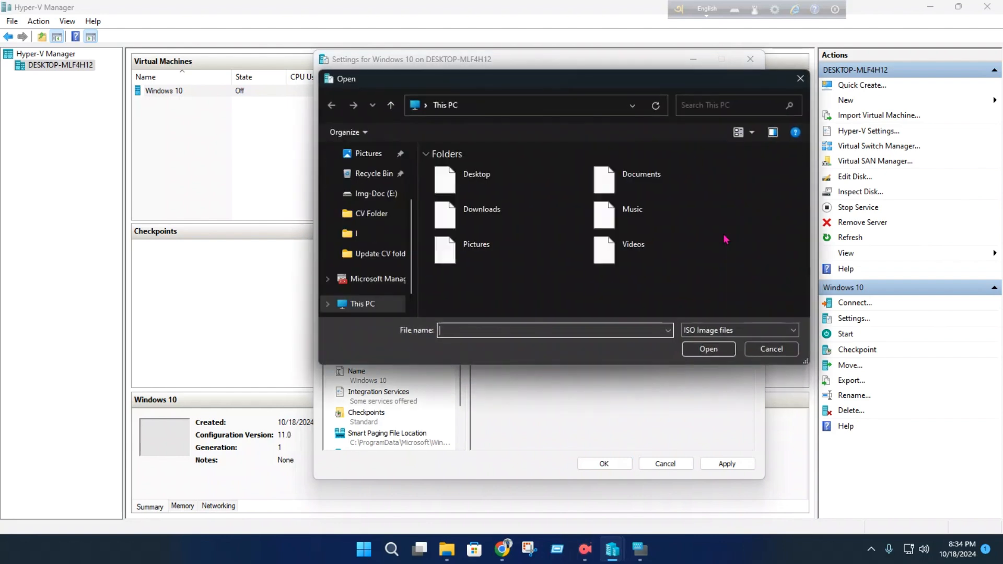
pyautogui.scroll(-1, 521, 246)
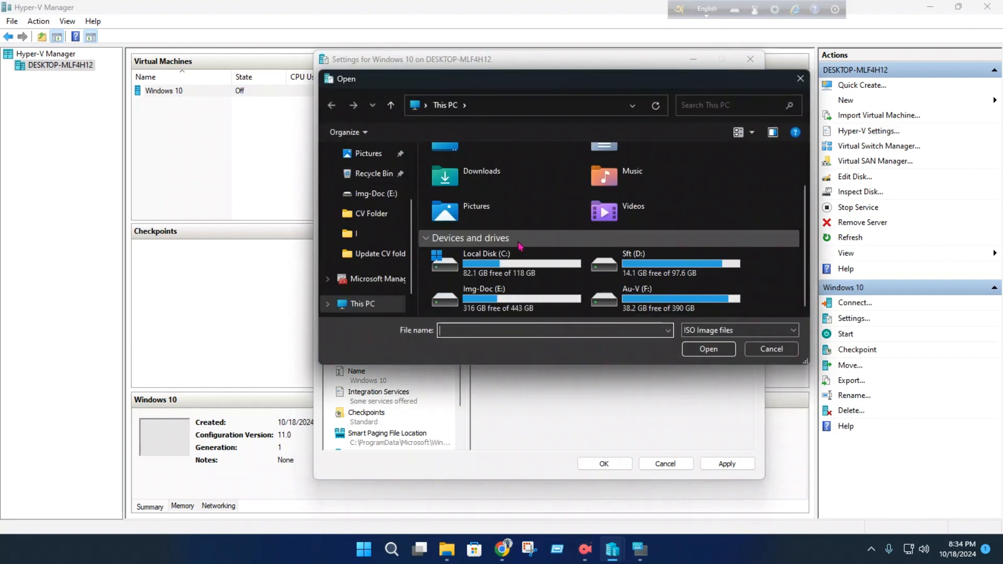
pyautogui.doubleClick(664, 265)
pyautogui.scroll(-3, 648, 256)
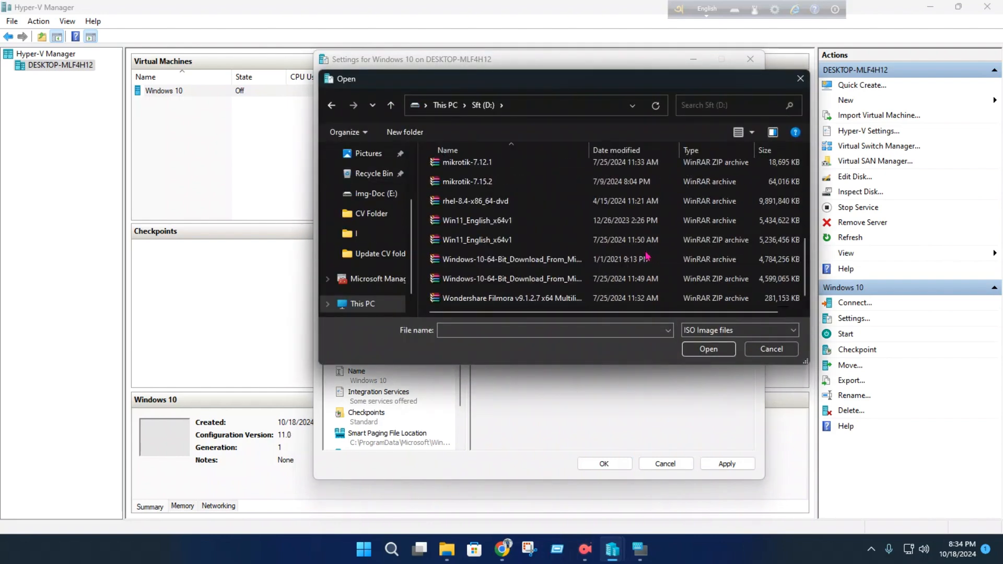
pyautogui.click(512, 279)
pyautogui.doubleClick(512, 279)
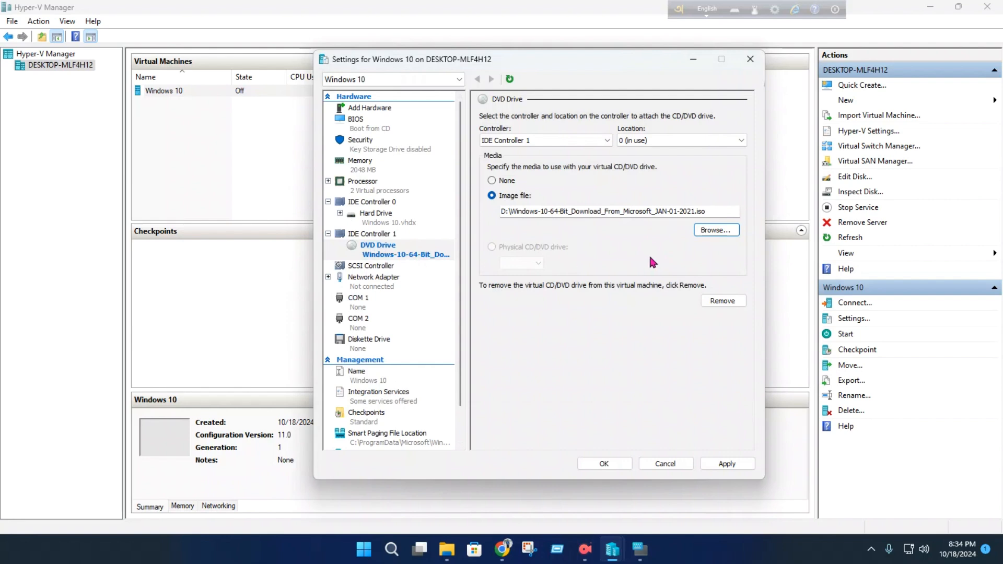
# - Move IDE above CD in the BIOS startup order, then apply the changes and close the virtual machine's settings
pyautogui.click(371, 125)
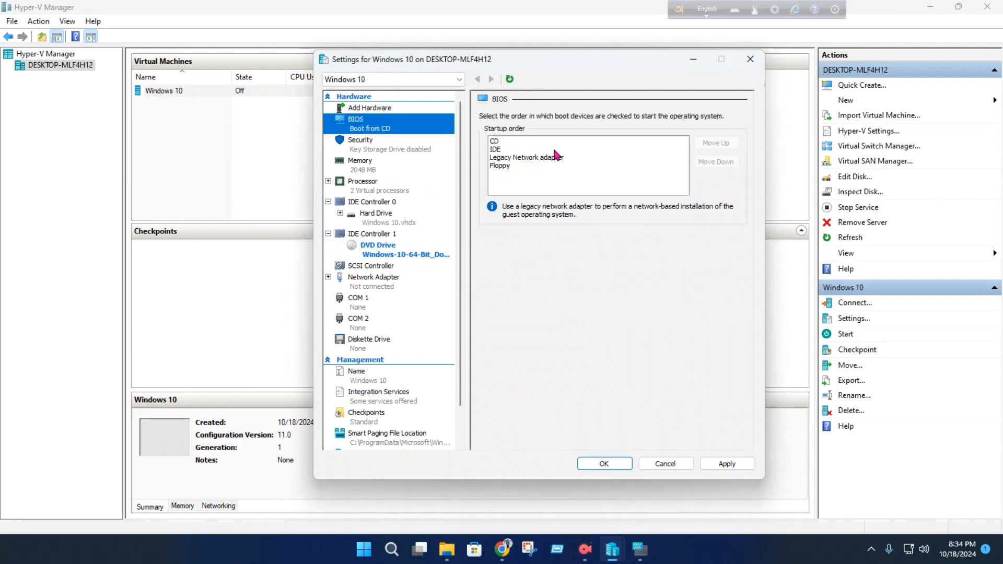
pyautogui.click(496, 150)
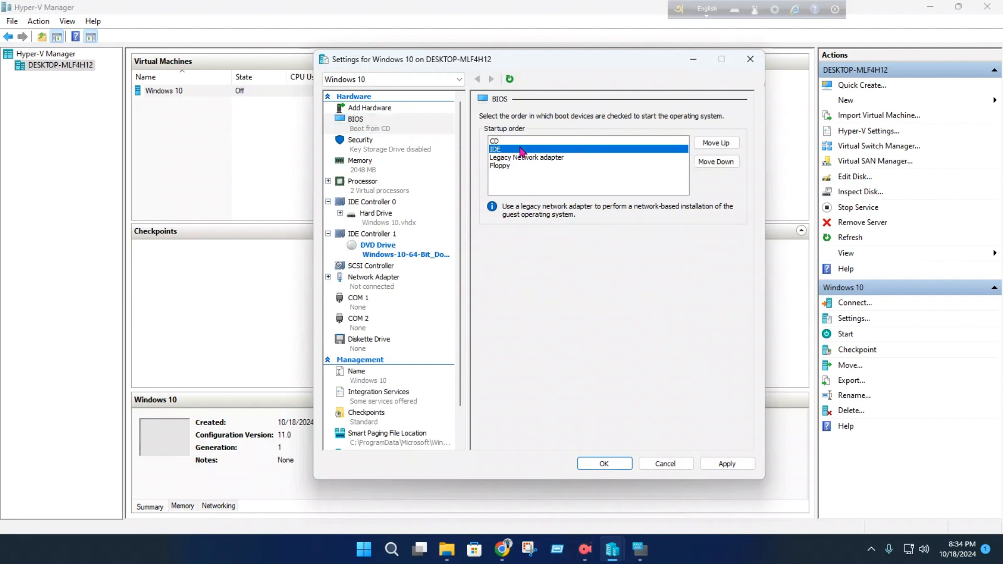
pyautogui.click(716, 142)
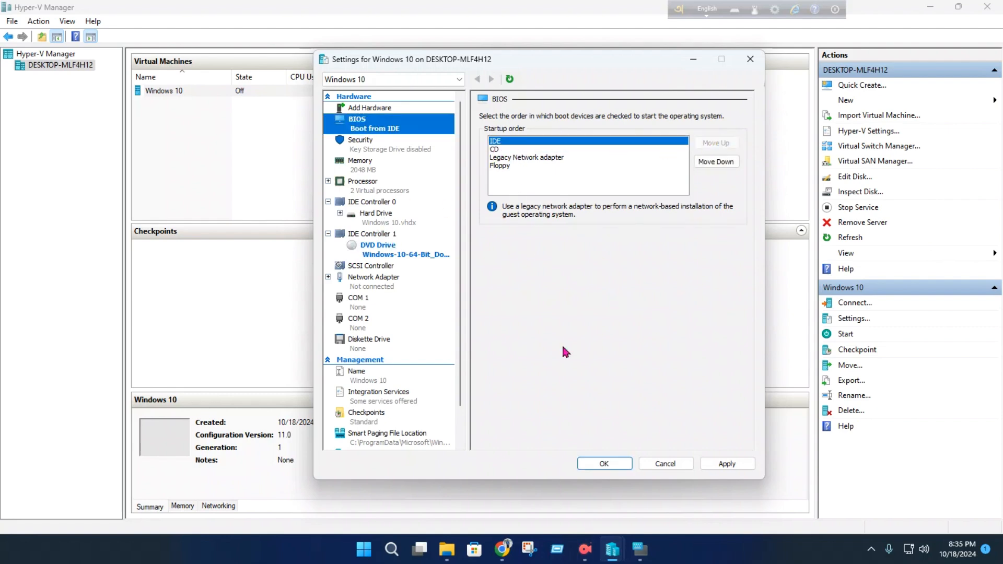
pyautogui.click(723, 468)
pyautogui.click(727, 464)
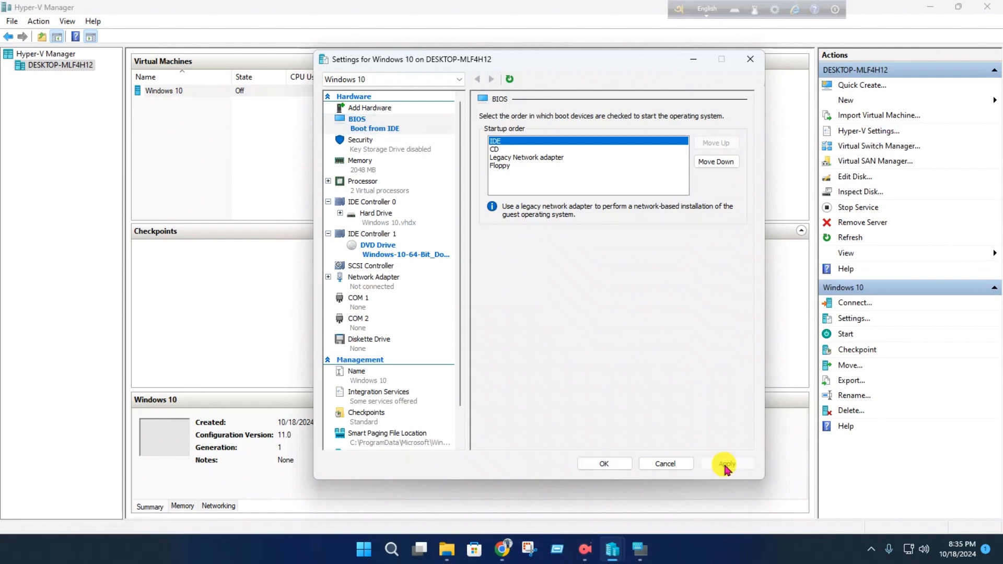
pyautogui.click(604, 463)
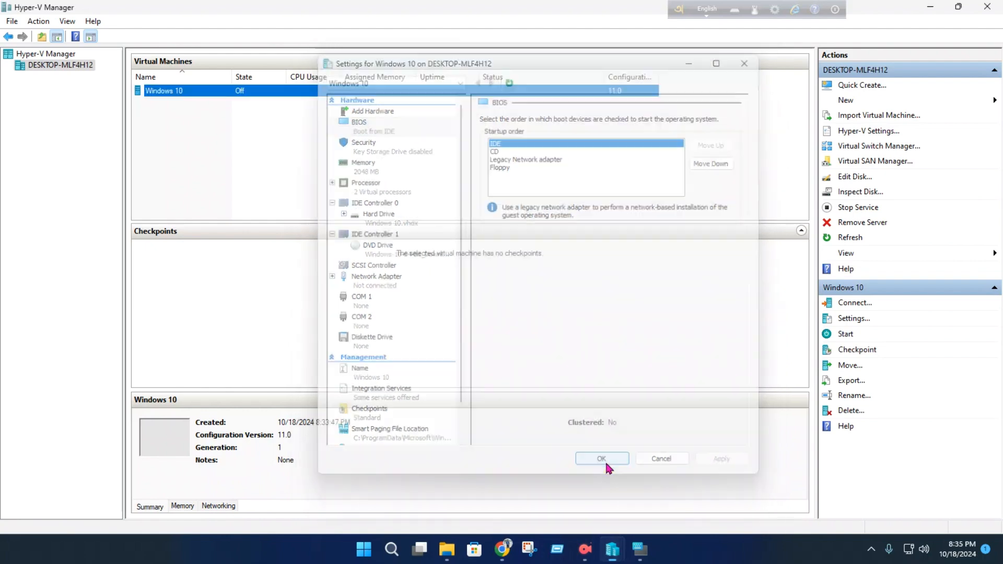
# - Select the Windows 10 virtual machine in the list of virtual machines
pyautogui.click(347, 146)
pyautogui.rightClick(344, 146)
pyautogui.click(310, 112)
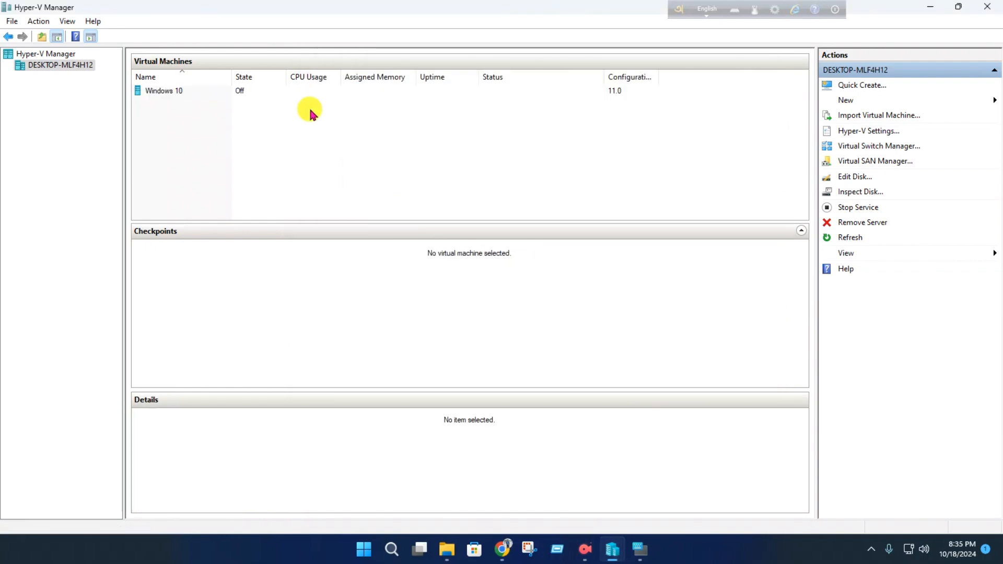
pyautogui.click(293, 94)
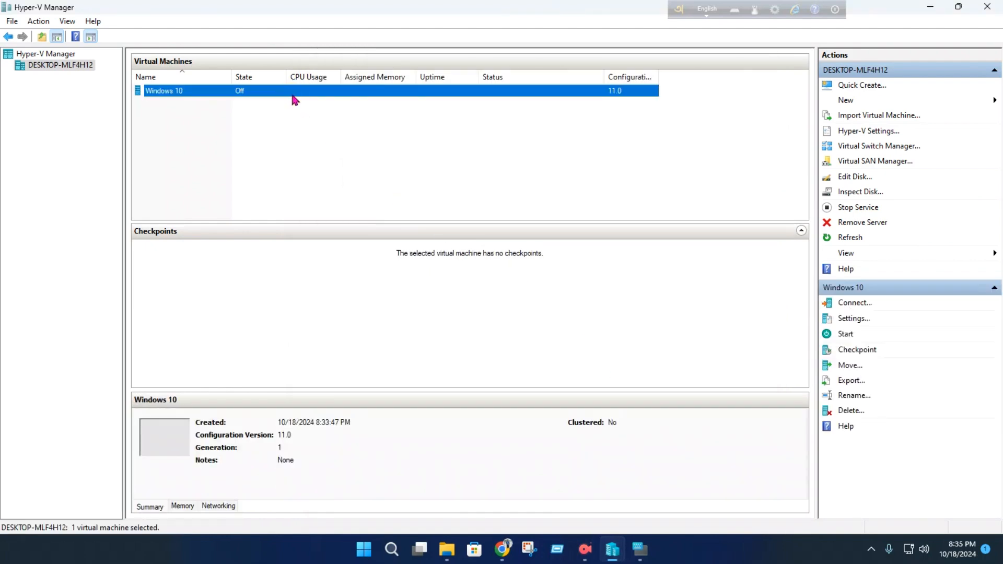